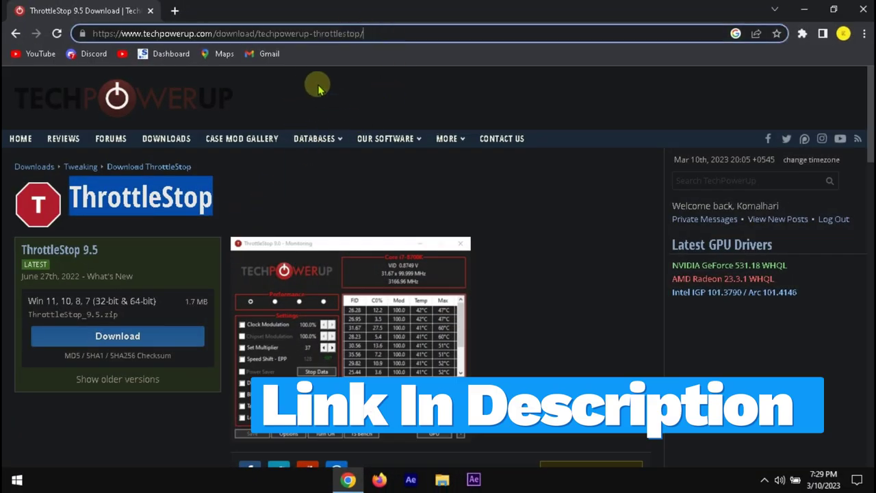
# Step: Begin the ThrottleStop 9.5 download from TechPowerUp's ThrottleStop page
pyautogui.moveTo(317, 219)
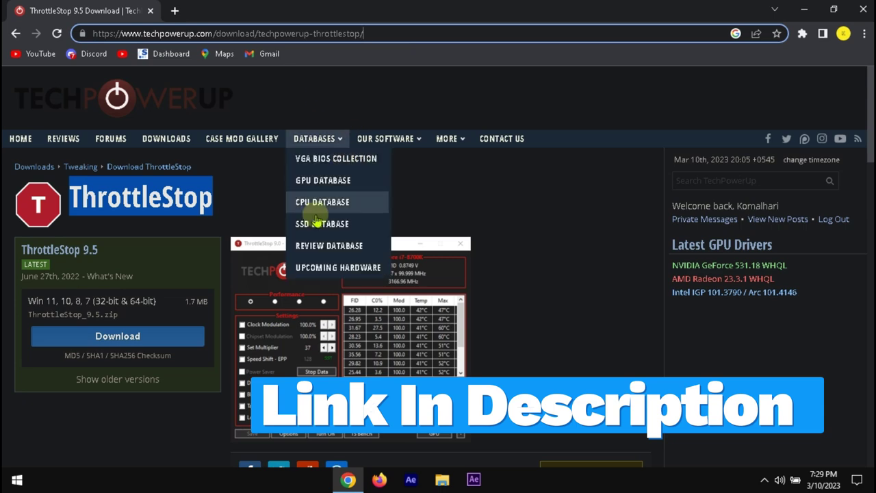
pyautogui.click(114, 337)
# Step: Download ThrottleStop_9.5.zip from the TechPowerUp SG server and extract it
pyautogui.scroll(-2, 185, 336)
pyautogui.click(217, 308)
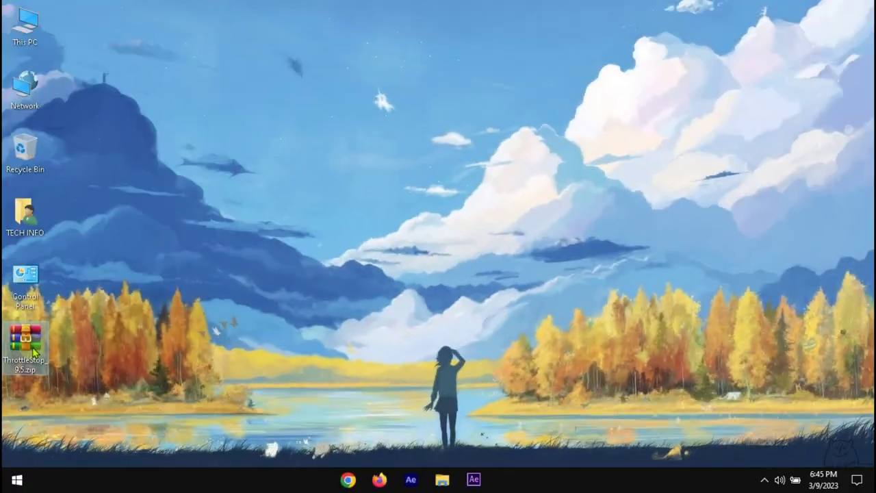
pyautogui.rightClick(25, 345)
pyautogui.press('Escape')
# Step: Launch ThrottleStop.exe from the extracted ThrottleStop_9.5 folder
pyautogui.doubleClick(28, 411)
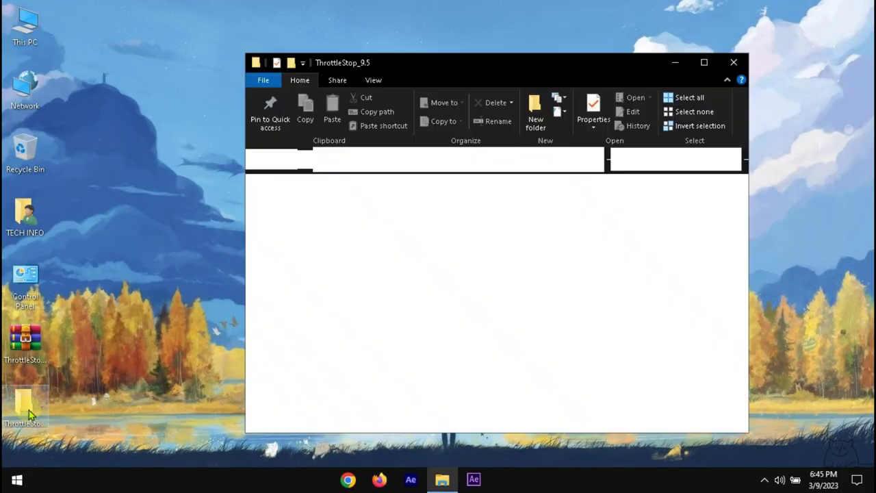
pyautogui.click(434, 271)
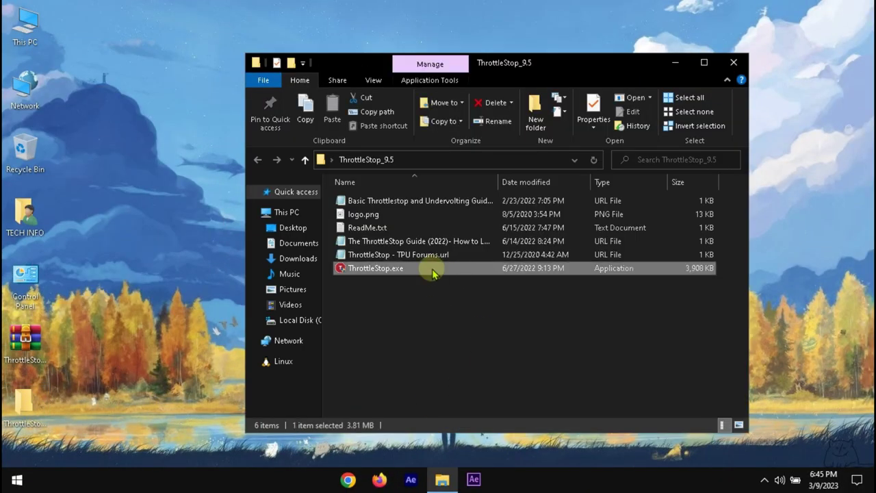
pyautogui.doubleClick(432, 268)
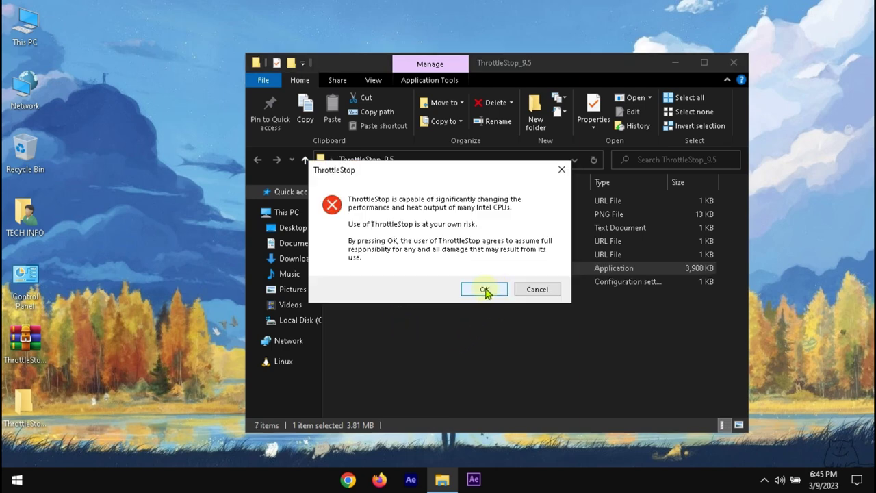
# Step: Accept the risk warning, close Explorer, and bring up TS Bench and Limit Reasons
pyautogui.click(484, 290)
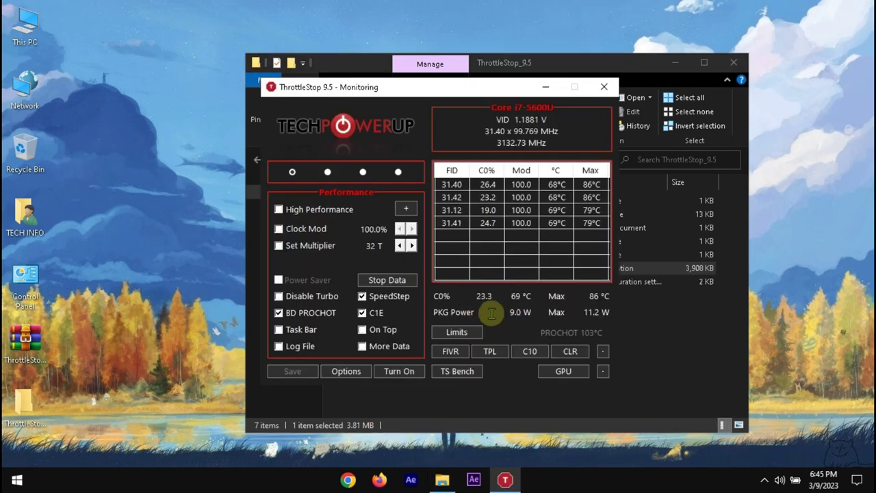
pyautogui.click(734, 62)
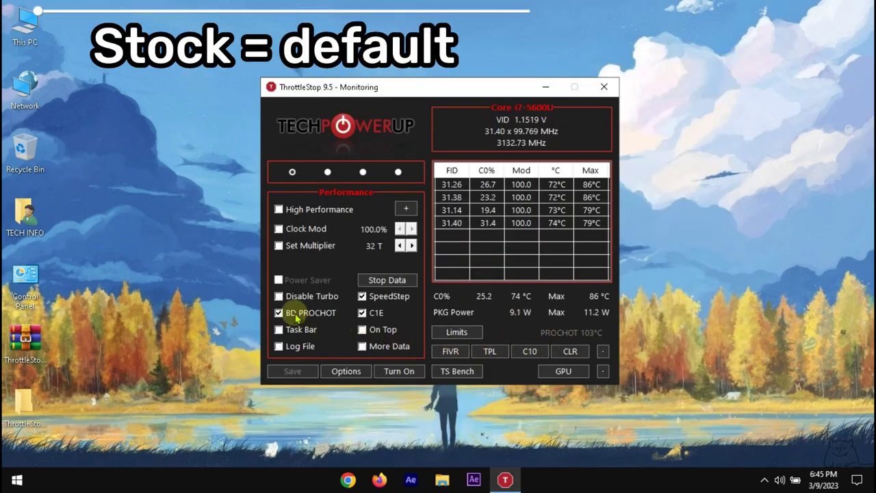
pyautogui.click(449, 370)
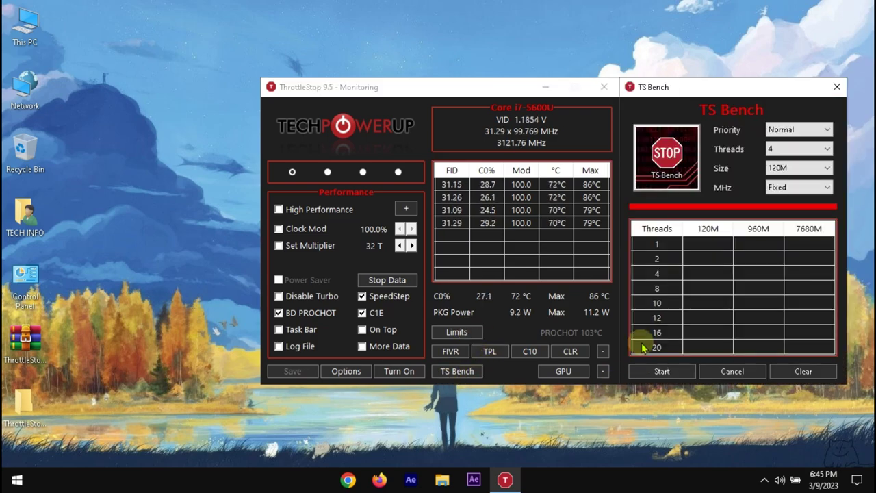
pyautogui.click(460, 333)
# Step: Move the Limit Reasons readout to the left and run a TS Bench test, then stop it
pyautogui.moveTo(671, 92); pyautogui.dragTo(132, 134)
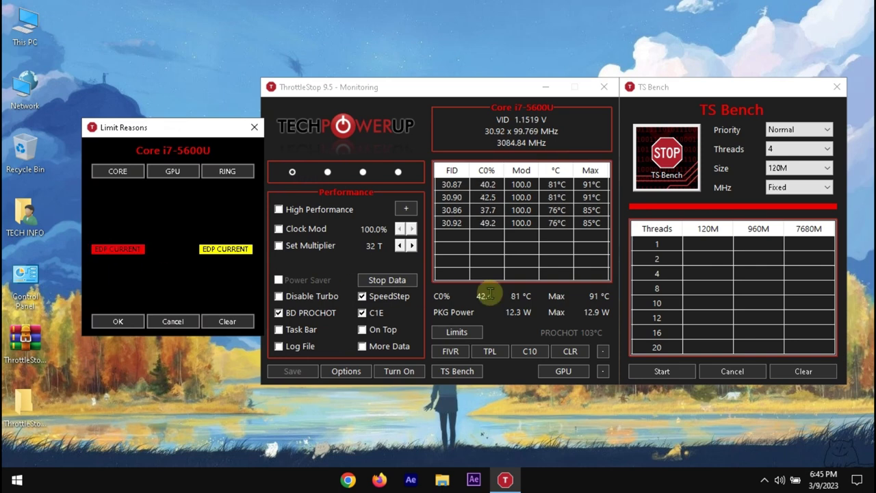
pyautogui.click(662, 371)
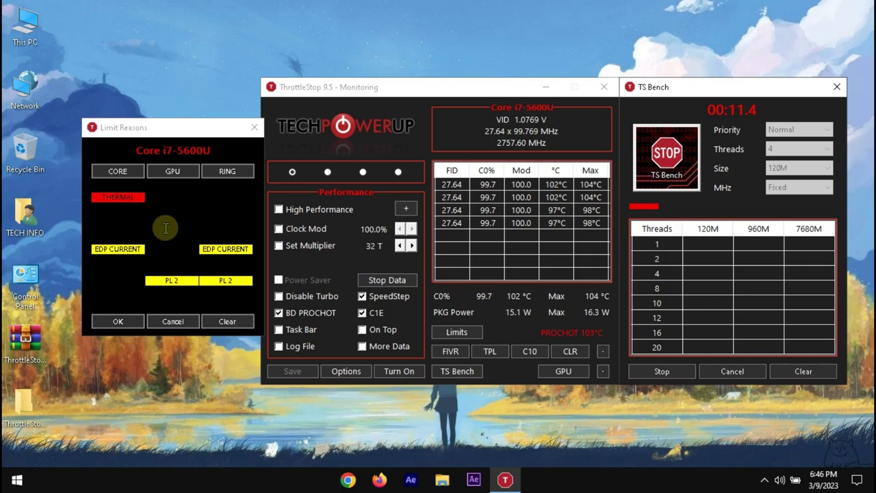
pyautogui.click(647, 371)
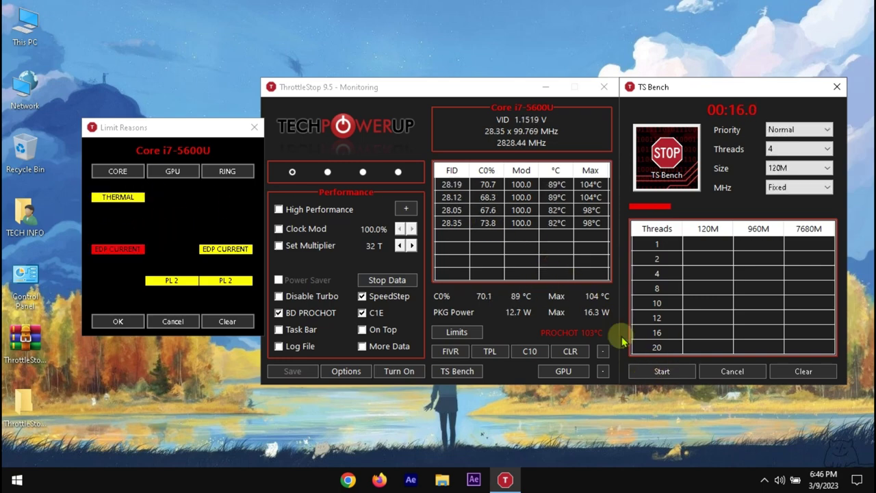
# Step: In FIVR, unlock CPU Core voltage, set a negative offset, save voltages immediately, and apply
pyautogui.click(442, 351)
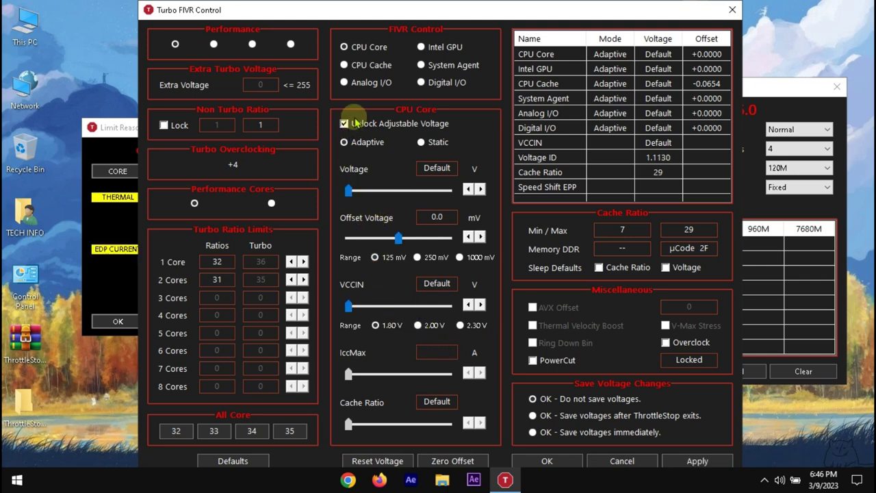
pyautogui.click(391, 240)
pyautogui.moveTo(411, 242); pyautogui.dragTo(387, 246)
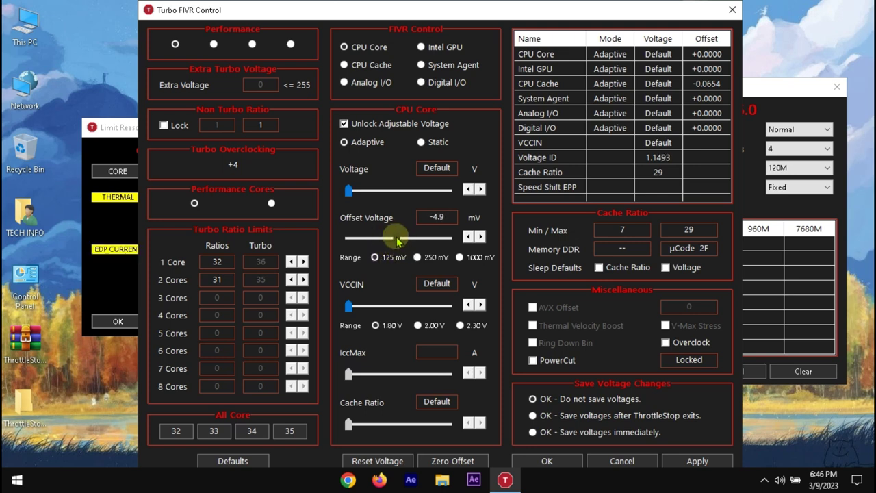
pyautogui.moveTo(388, 241); pyautogui.dragTo(381, 249)
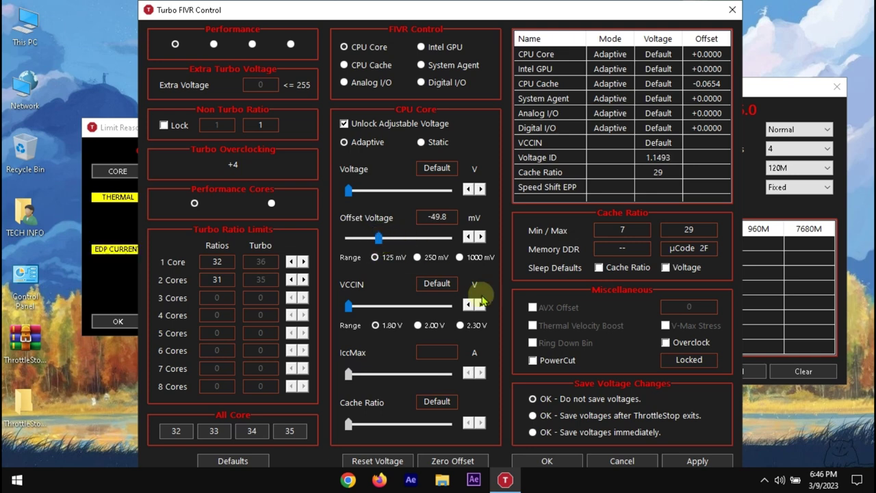
pyautogui.click(644, 441)
pyautogui.click(696, 461)
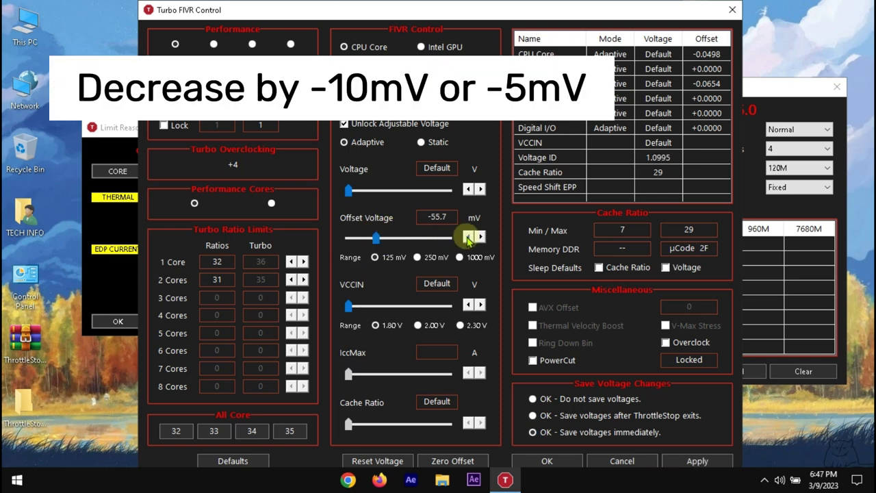
# Step: Fine-tune the CPU Core offset, applying each change, settling at -43.0 mV
pyautogui.click(696, 461)
pyautogui.click(468, 236)
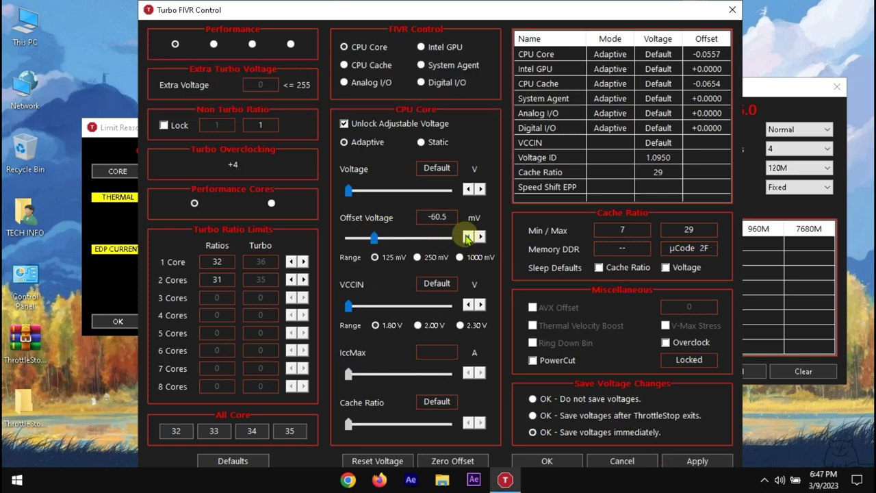
pyautogui.click(696, 461)
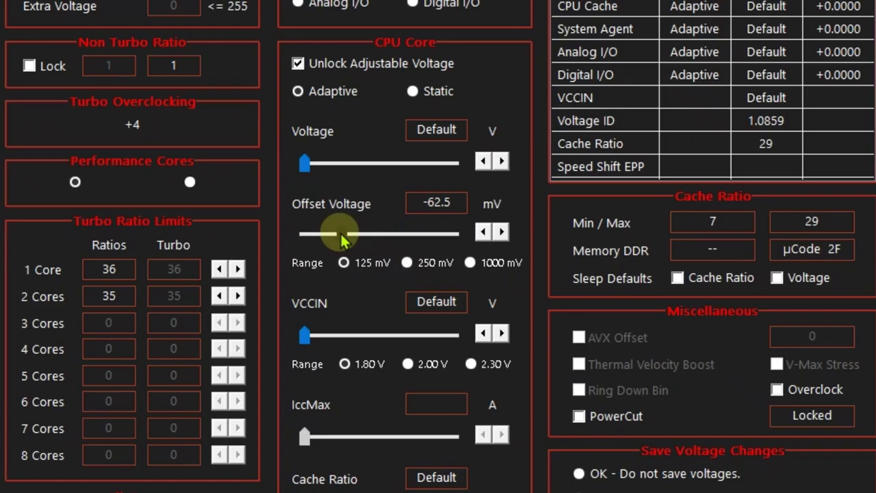
pyautogui.moveTo(373, 238); pyautogui.dragTo(355, 236)
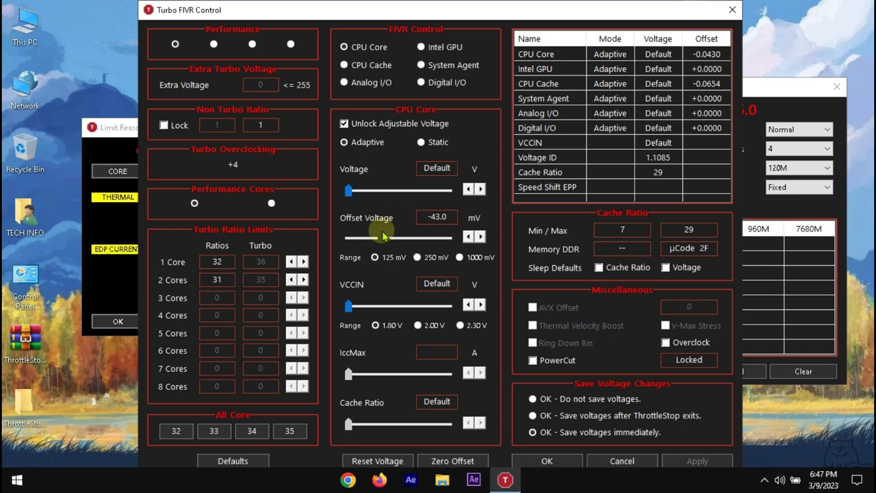
# Step: Give the CPU Cache a -65.4 mV offset and apply it
pyautogui.click(345, 65)
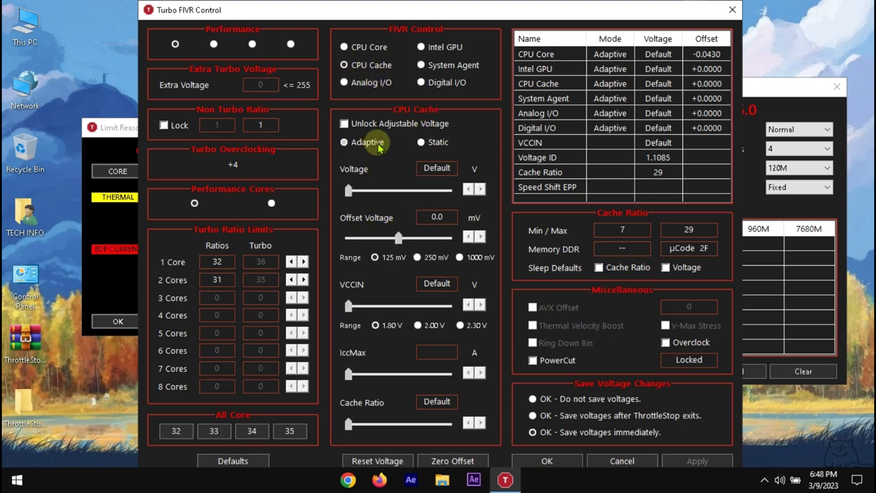
pyautogui.moveTo(399, 238); pyautogui.dragTo(373, 252)
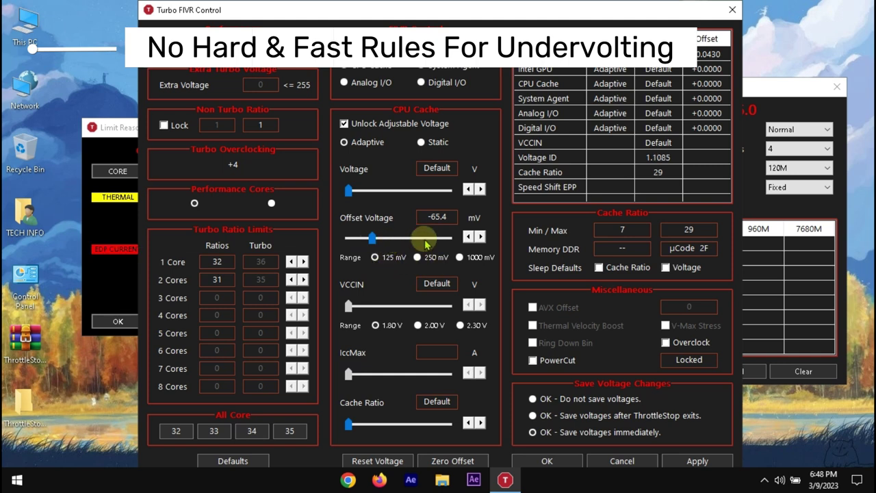
pyautogui.click(695, 462)
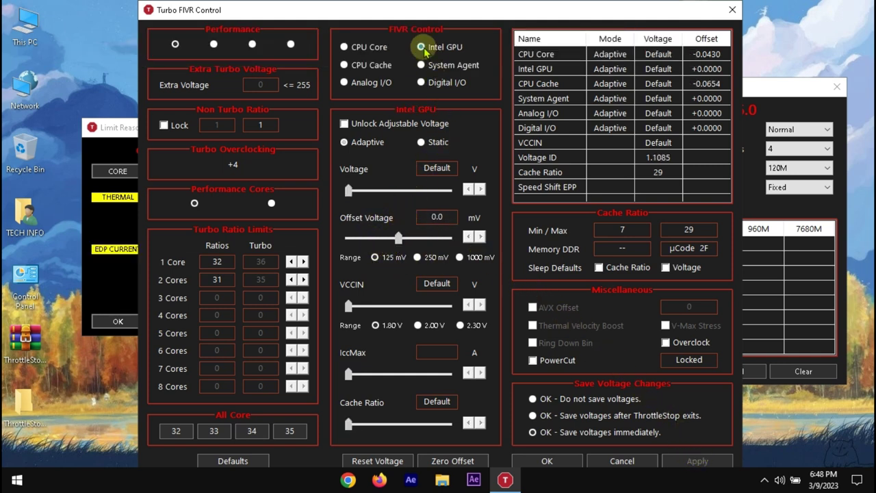
# Step: Unlock the Intel GPU voltage, apply a -46.9 mV offset, and confirm with OK
pyautogui.click(343, 123)
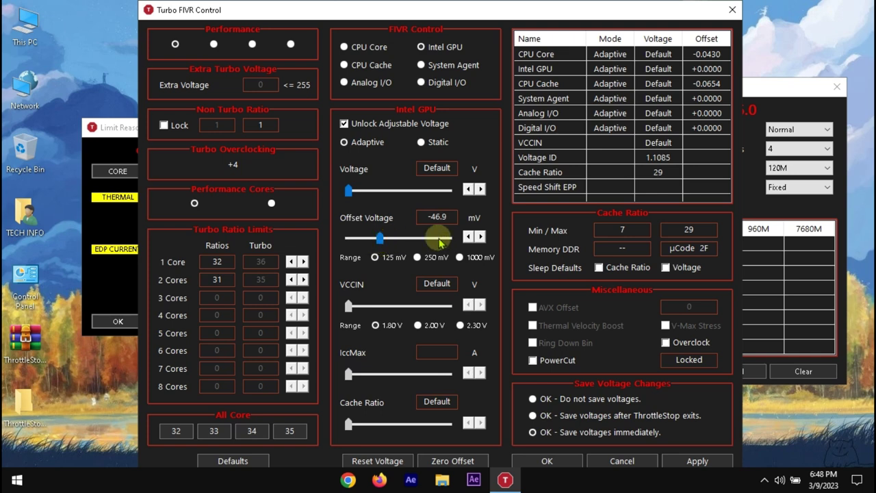
pyautogui.click(696, 460)
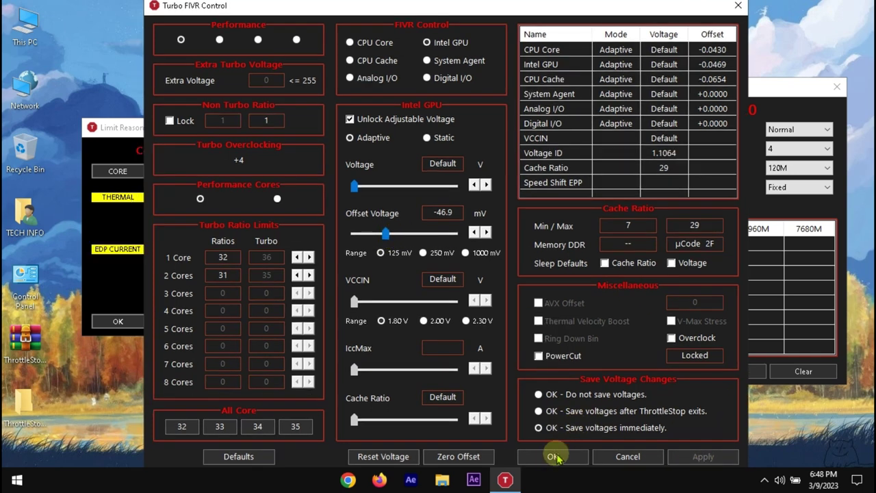
pyautogui.click(552, 457)
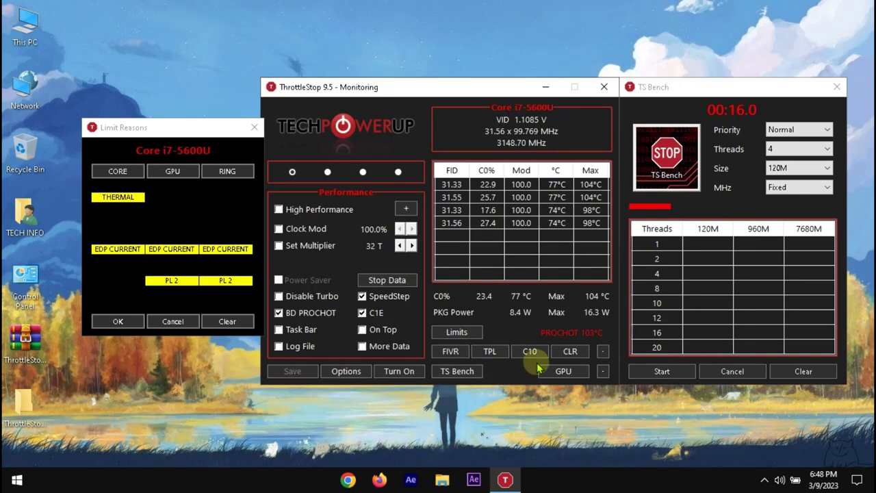
# Step: Clear temperature maximums and limit flags, then run TS Bench until 00:13.7
pyautogui.click(570, 351)
pyautogui.click(222, 321)
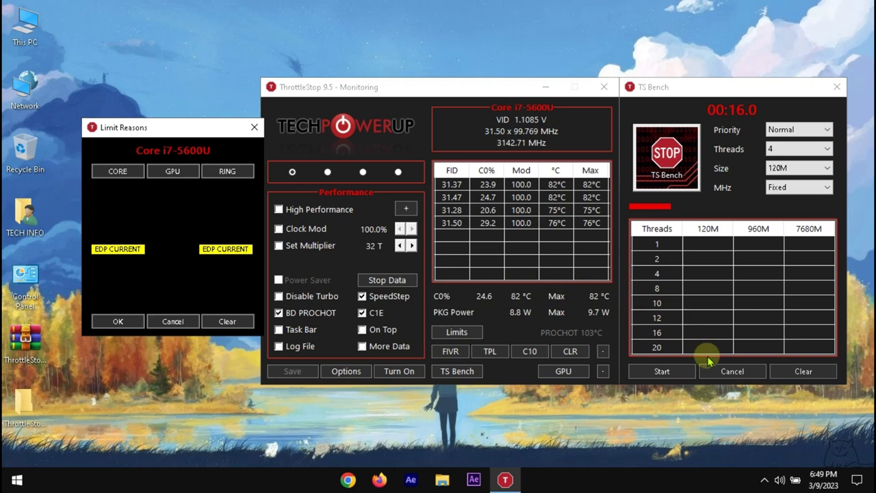
pyautogui.click(656, 371)
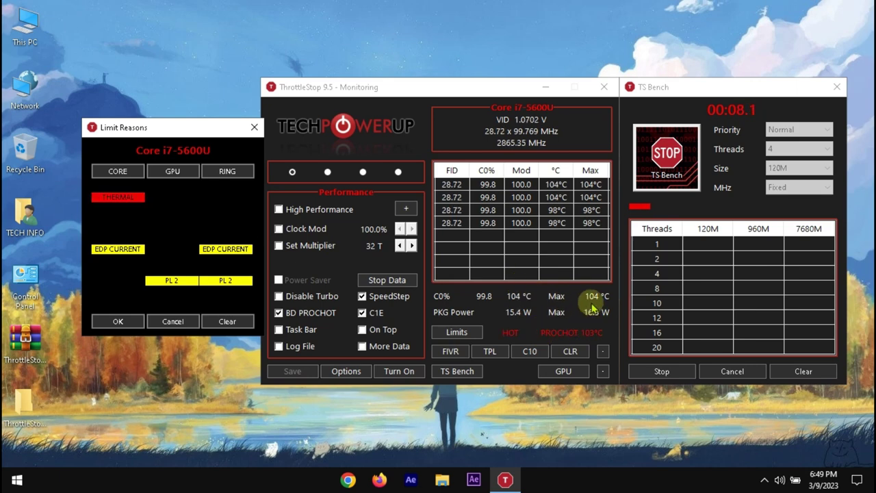
pyautogui.click(653, 374)
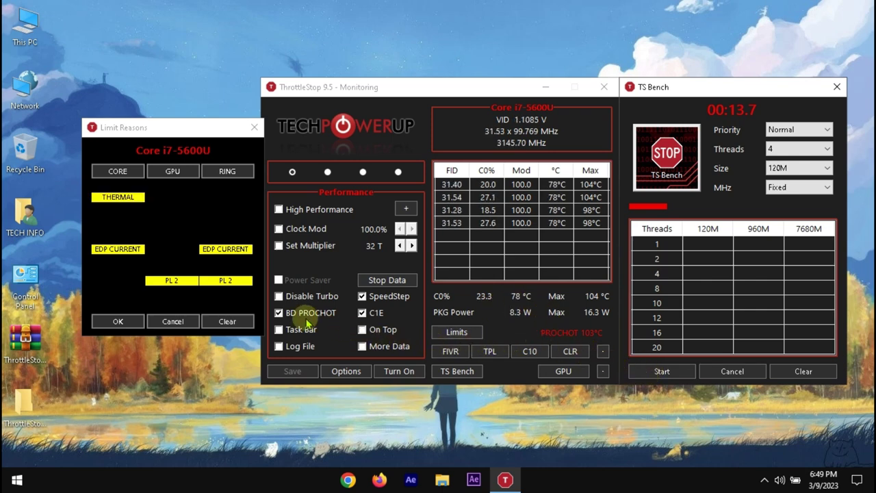
# Step: With Turbo disabled and readings cleared, run TS Bench to 00:54.0, then re-enable Turbo
pyautogui.click(280, 298)
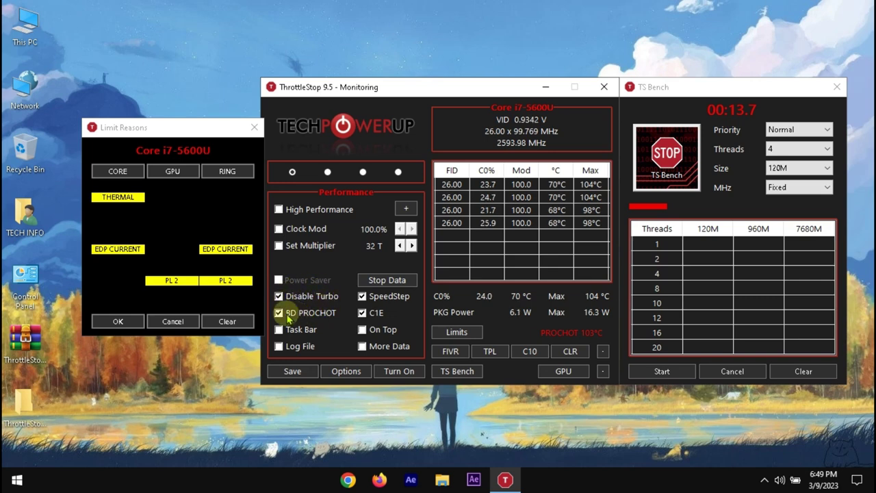
pyautogui.click(232, 321)
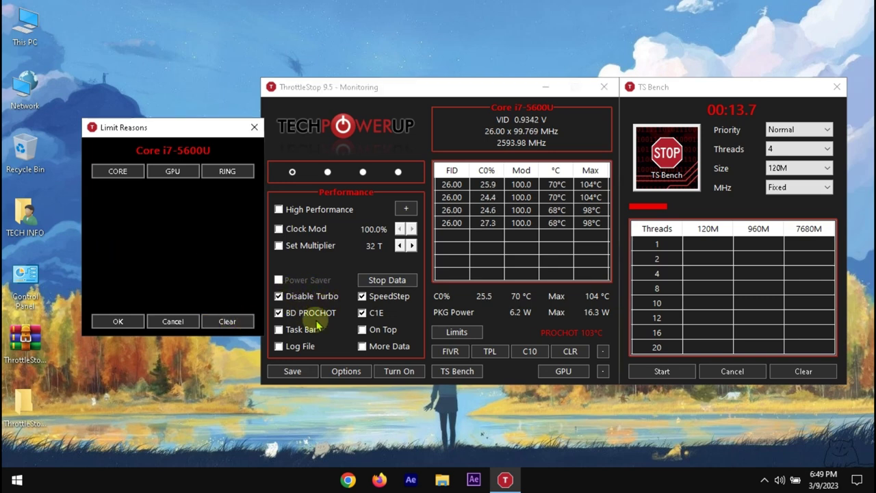
pyautogui.click(558, 352)
pyautogui.click(659, 370)
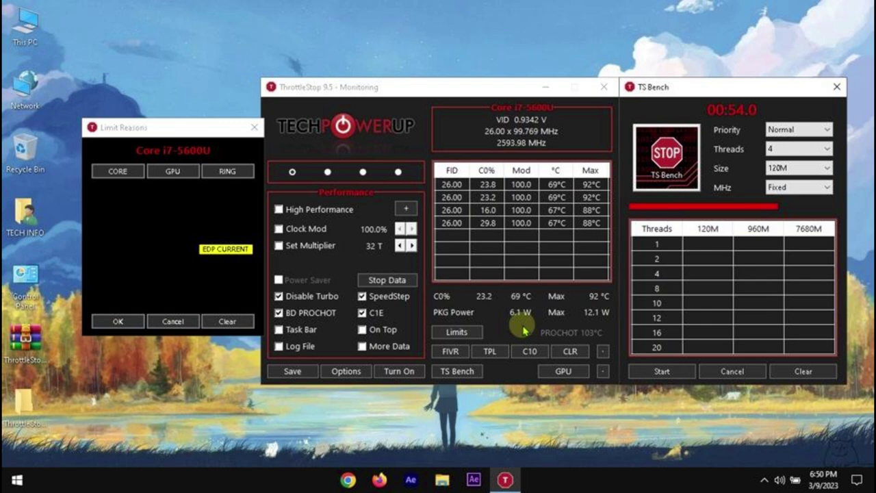
pyautogui.click(279, 297)
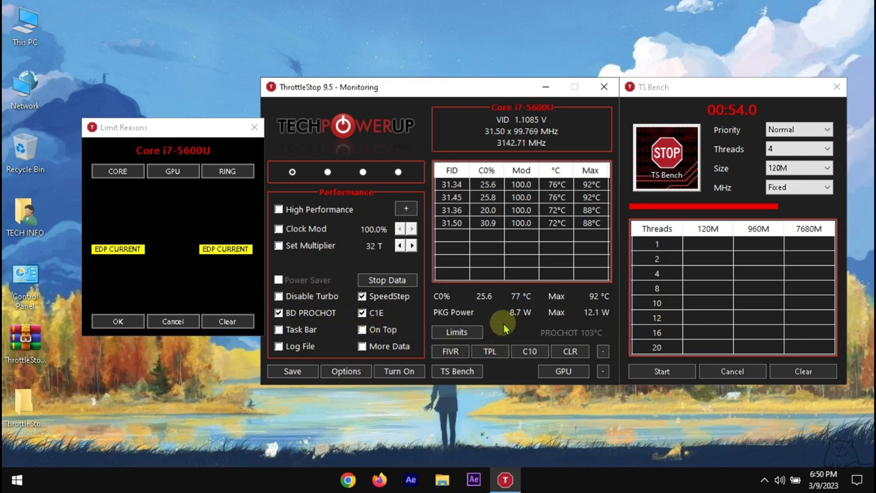
# Step: Change the 2 Cores turbo ratio limit from 31 to 29 in FIVR and confirm
pyautogui.click(452, 350)
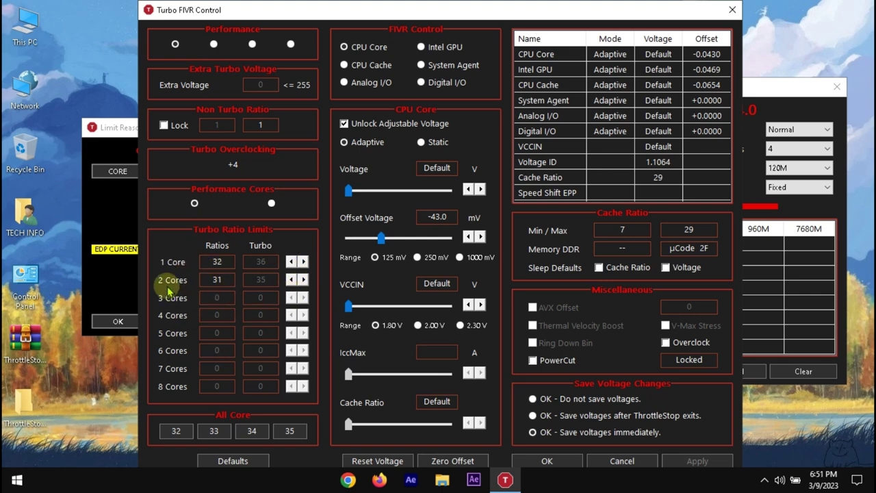
pyautogui.doubleClick(217, 279)
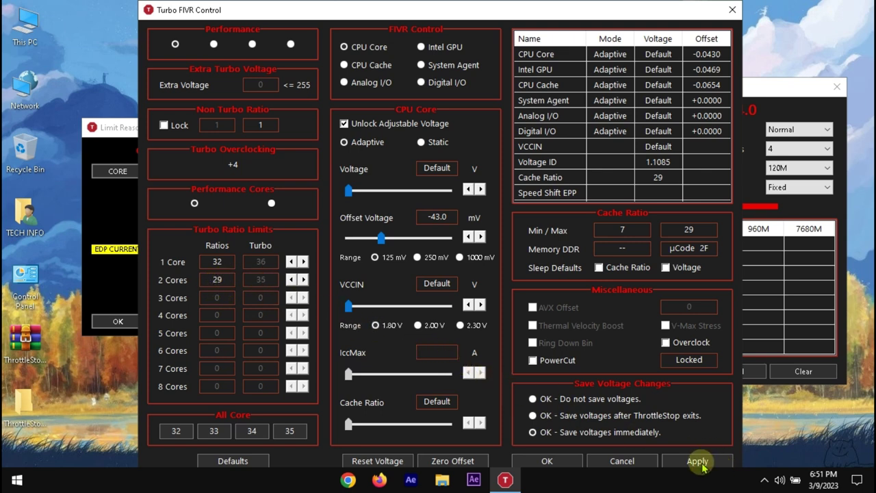
pyautogui.click(547, 461)
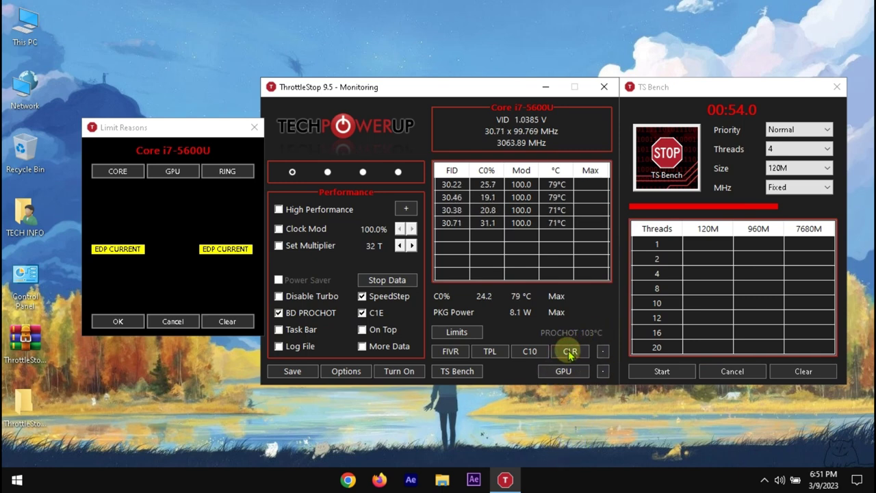
# Step: Clear the limit flags and do a brief TS Bench run with the 29 ratio
pyautogui.click(232, 322)
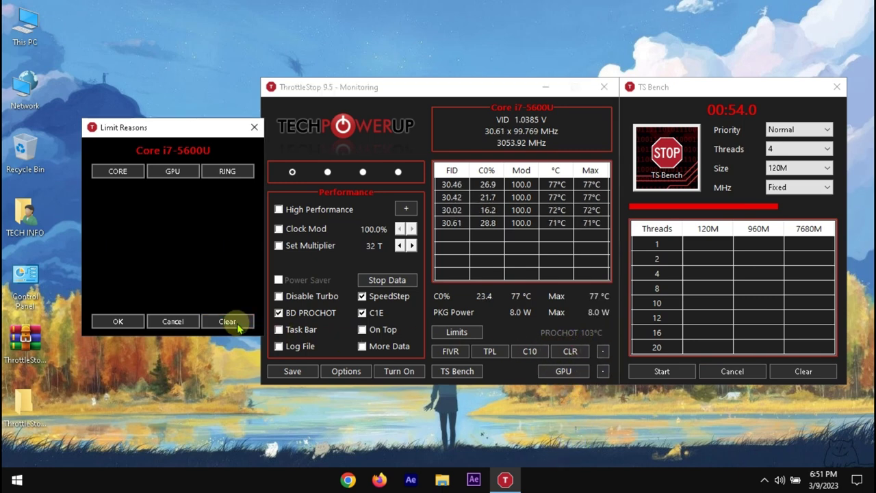
pyautogui.click(658, 372)
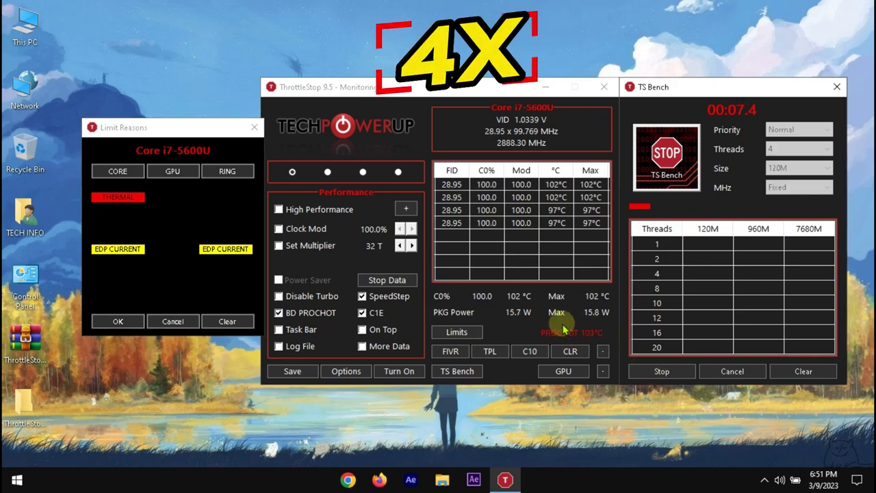
pyautogui.click(651, 370)
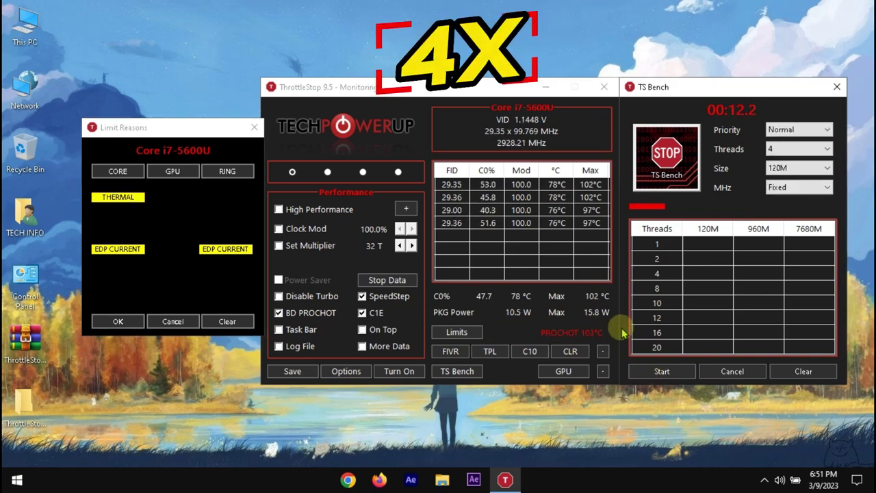
# Step: Confirm the FIVR settings, then run TS Bench again, stopping at 00:33.7 with 97 °C max
pyautogui.click(463, 351)
pyautogui.click(568, 459)
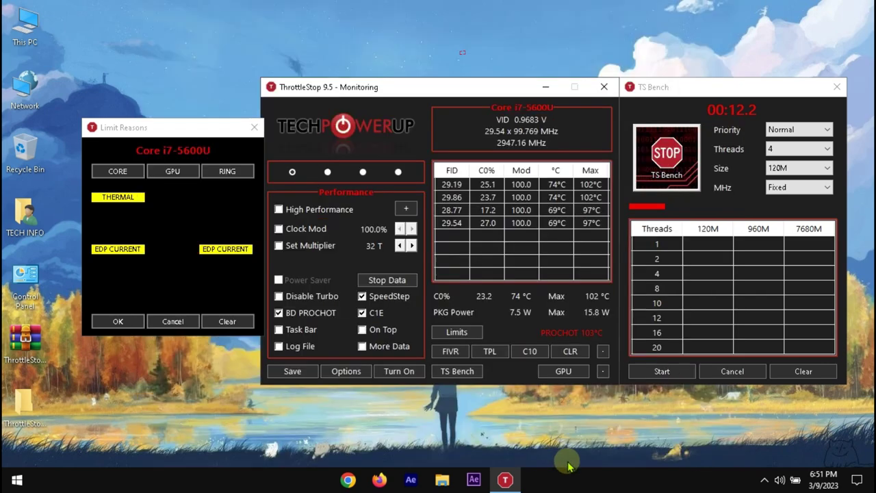
pyautogui.click(662, 371)
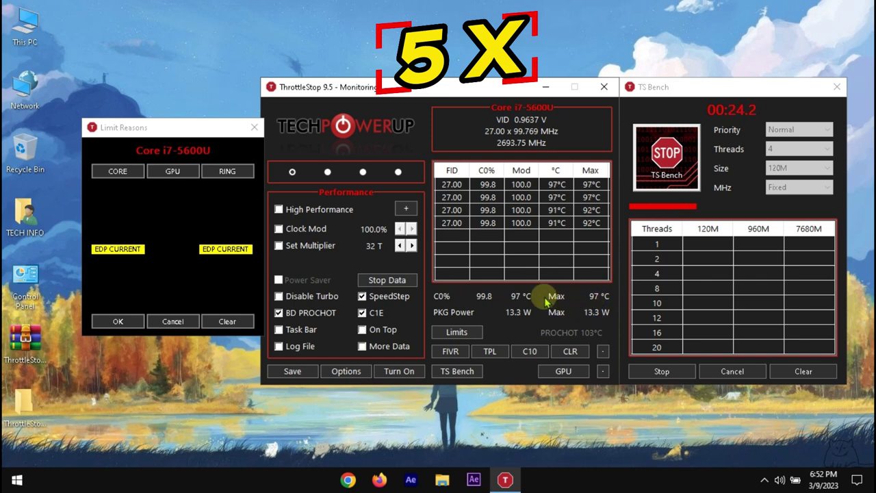
pyautogui.click(640, 370)
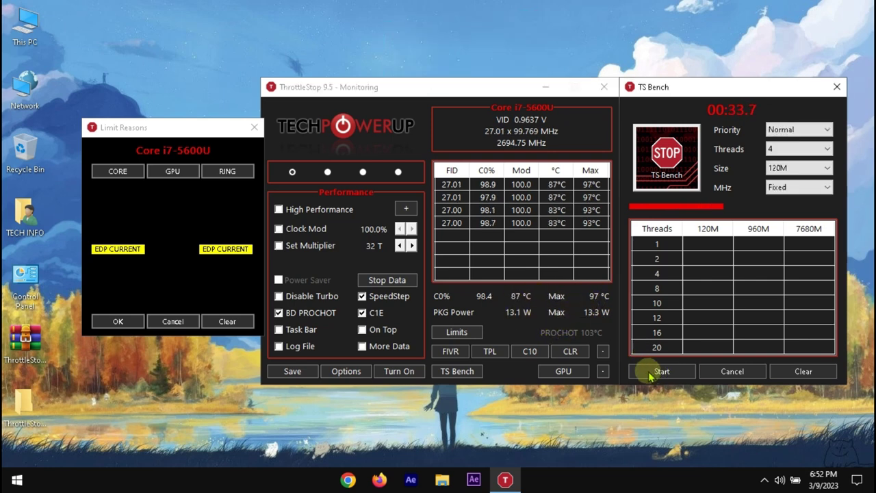
# Step: Restore the 2 Cores ratio to 31, apply and close FIVR, and disable Turbo again
pyautogui.click(451, 351)
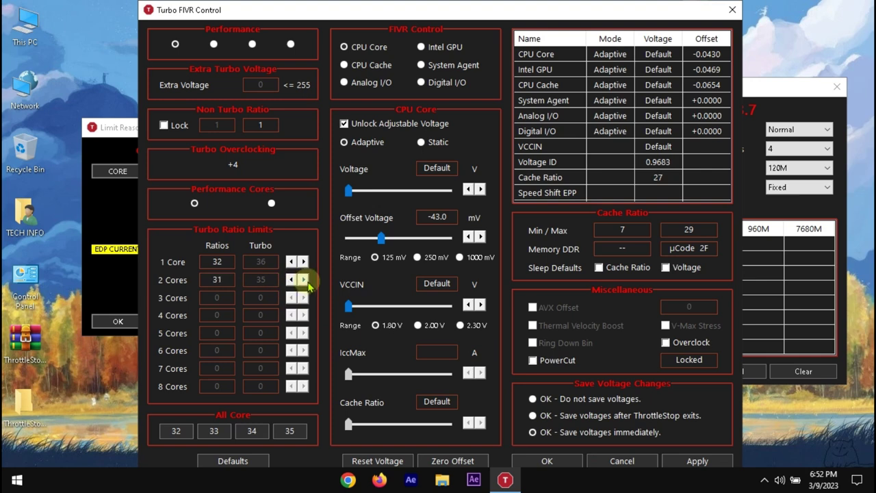
pyautogui.click(688, 456)
pyautogui.click(547, 461)
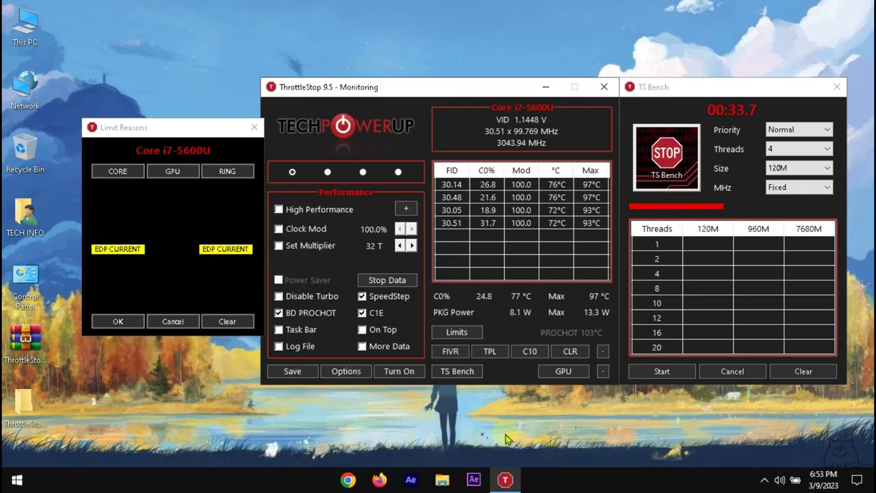
pyautogui.click(280, 297)
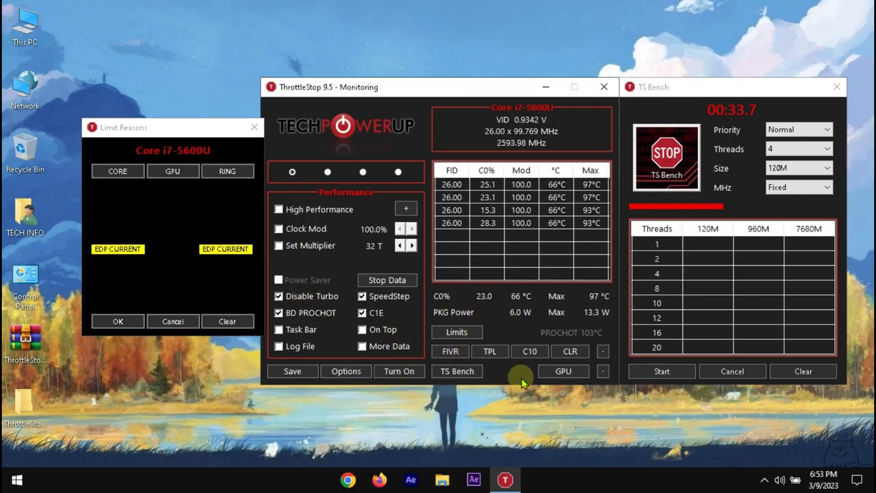
pyautogui.click(794, 168)
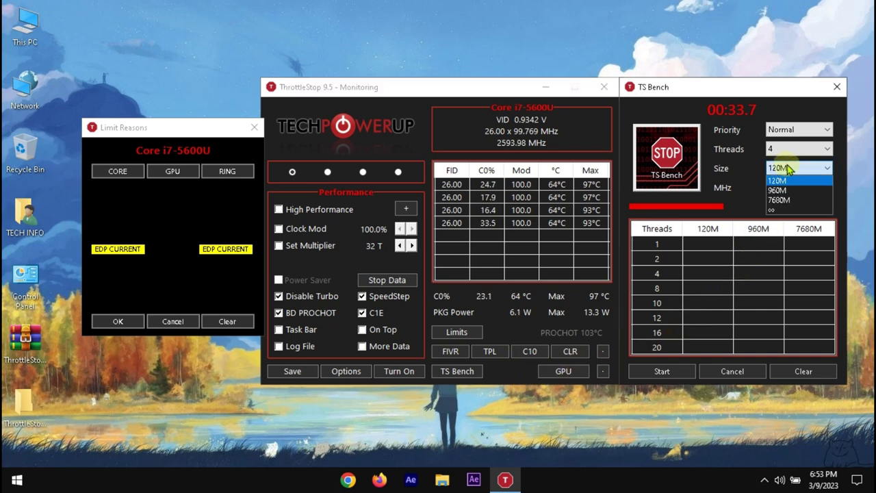
# Step: Run an unlimited-size TS Bench, stop it at about 19 seconds, and close the benchmark window
pyautogui.click(782, 209)
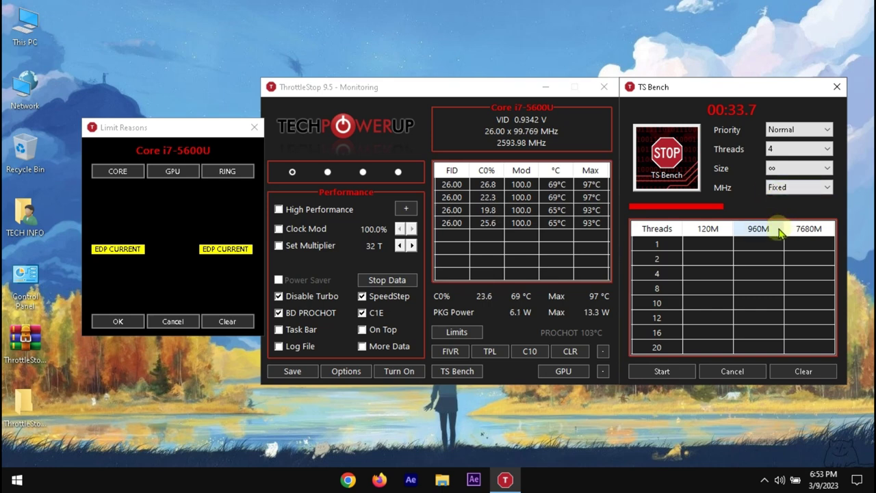
pyautogui.click(661, 370)
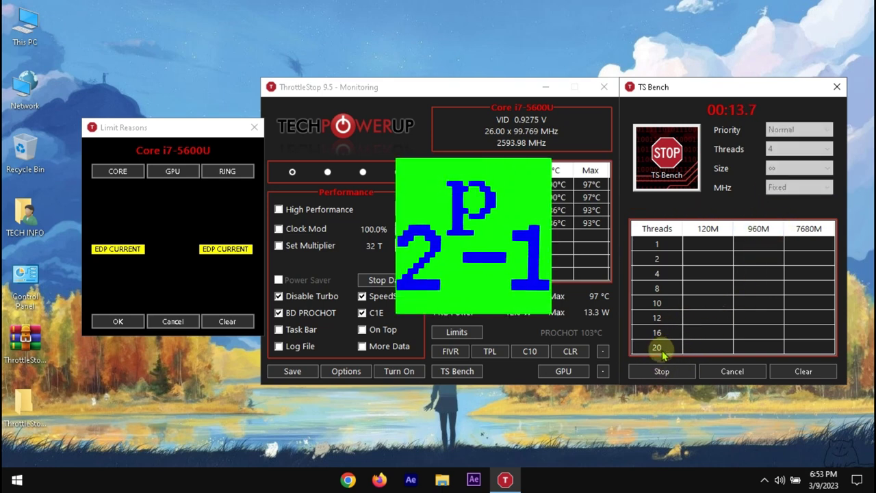
pyautogui.click(661, 372)
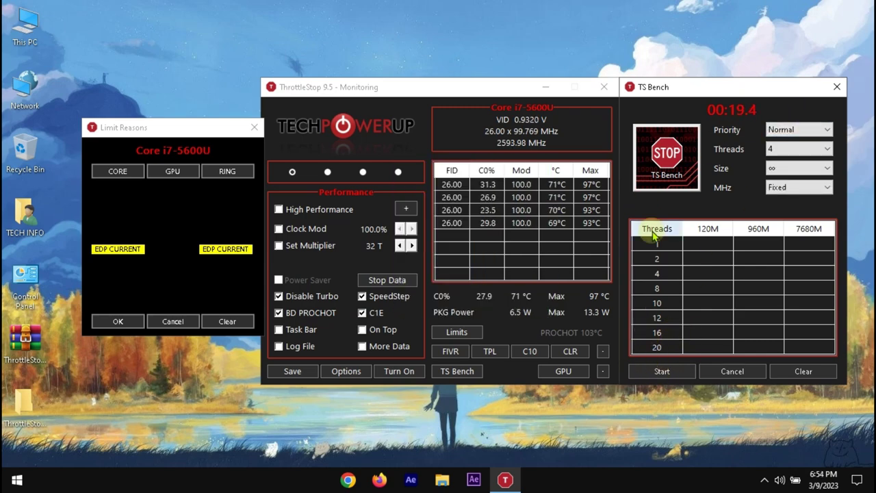
pyautogui.click(836, 87)
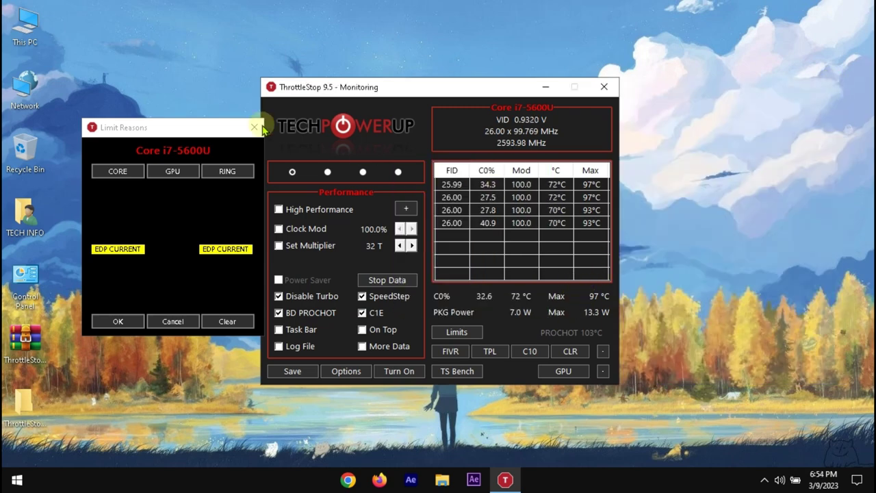
# Step: Close Limit Reasons and locate the Windows 64-bit Prime95 30.8 download on mersenne.org
pyautogui.click(254, 127)
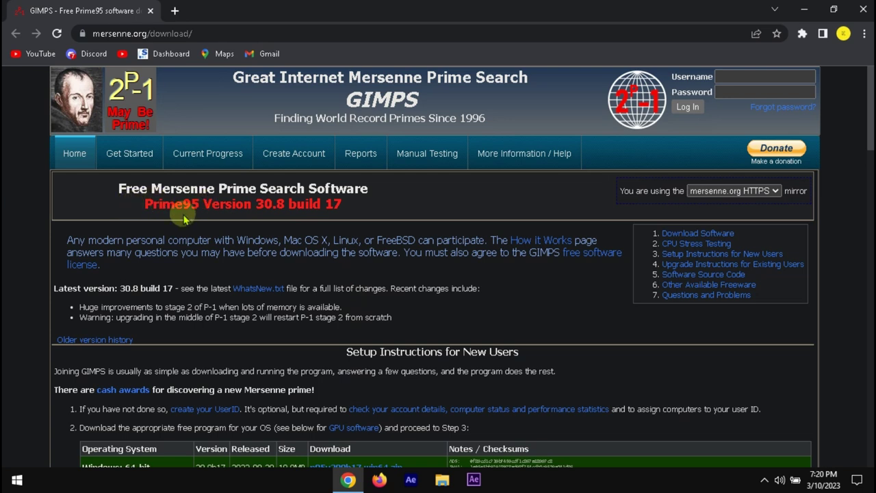
pyautogui.moveTo(144, 210); pyautogui.dragTo(201, 207)
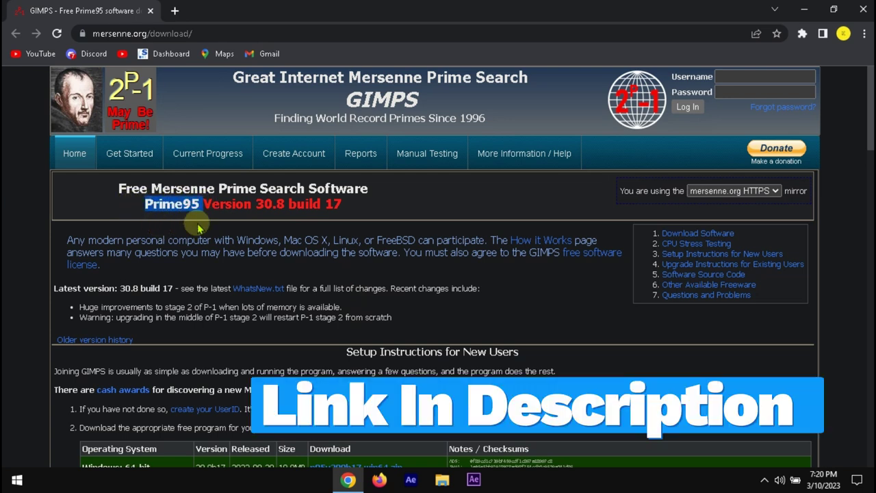
pyautogui.click(201, 31)
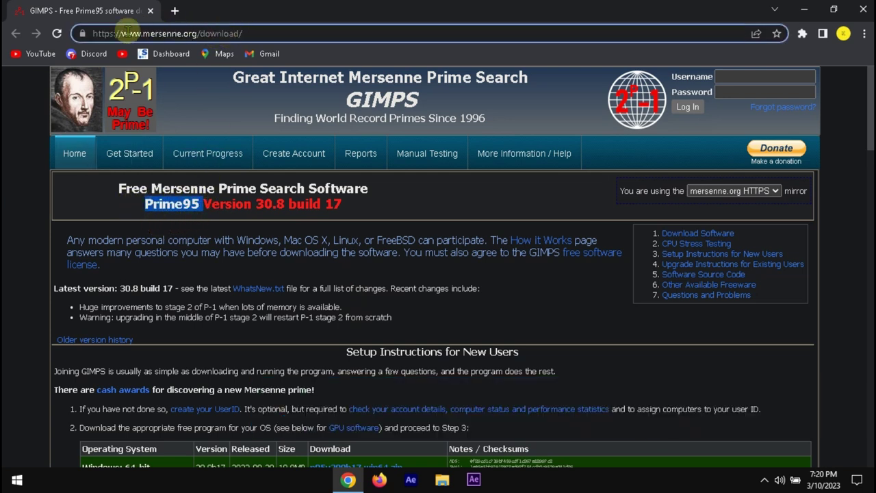
pyautogui.scroll(-5, 219, 194)
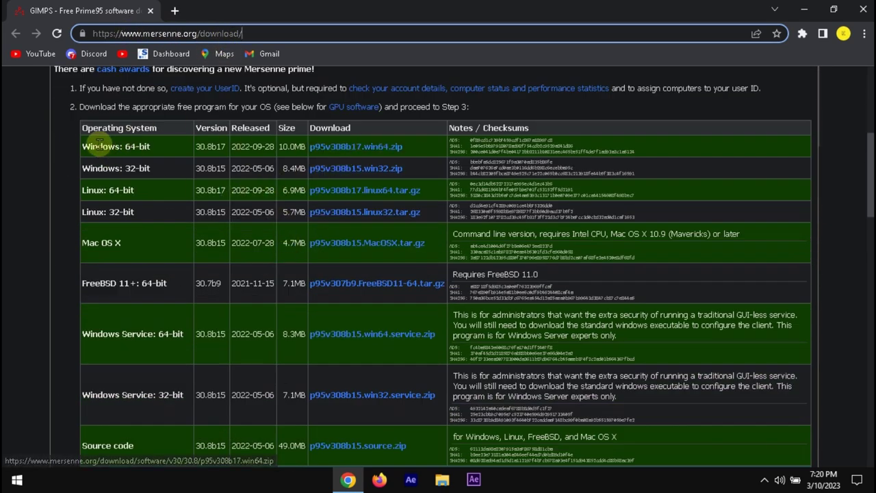
pyautogui.moveTo(82, 146); pyautogui.dragTo(151, 146)
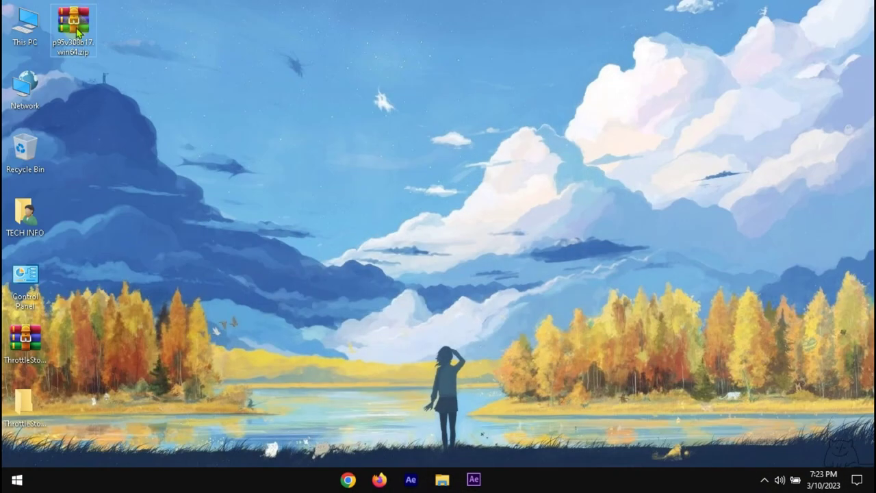
# Step: Extract p95v308b17.win64.zip into its own folder and open the prime95.exe context menu
pyautogui.rightClick(72, 18)
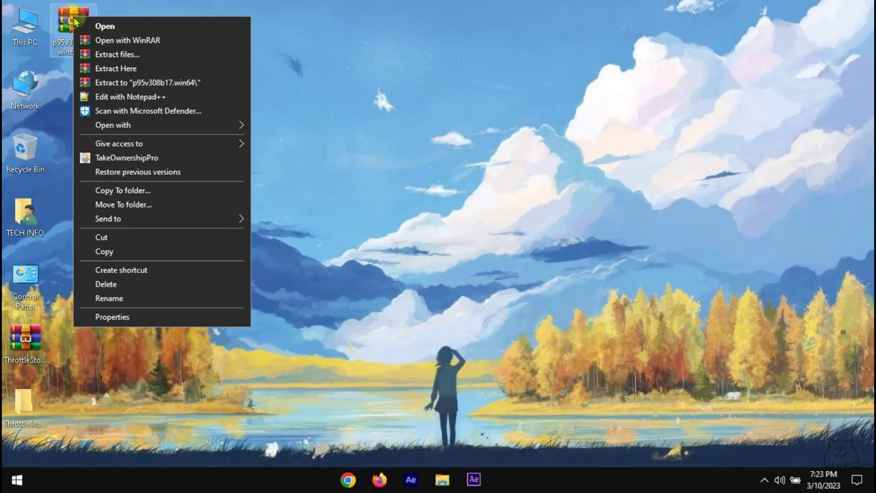
pyautogui.click(82, 83)
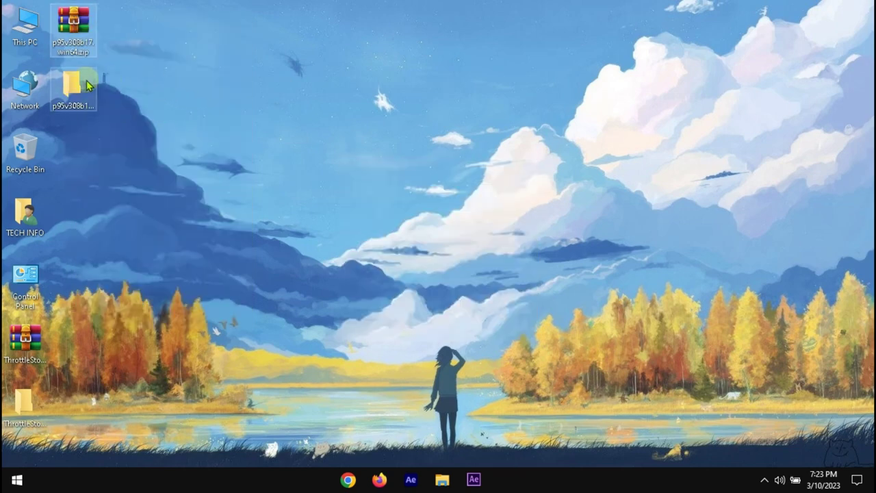
pyautogui.doubleClick(74, 88)
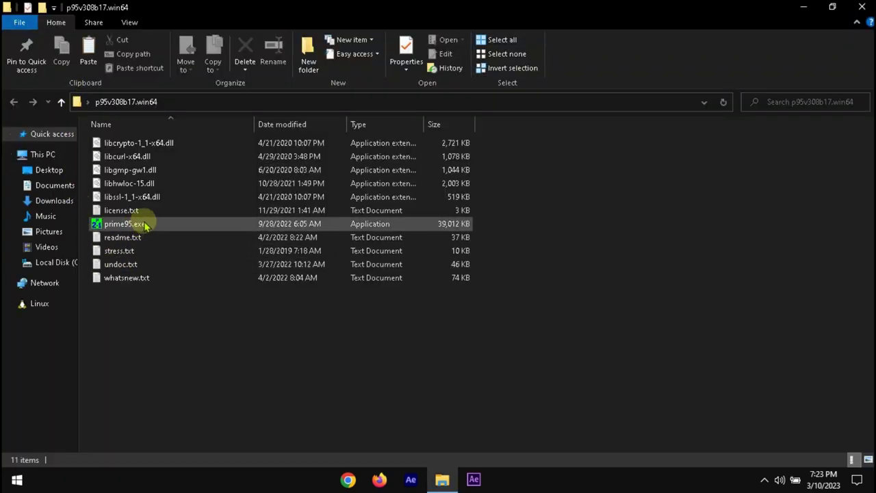
pyautogui.rightClick(143, 225)
# Step: Run Prime95 as administrator, choose Just Stress Testing, and check idle CPU in Task Manager
pyautogui.click(150, 137)
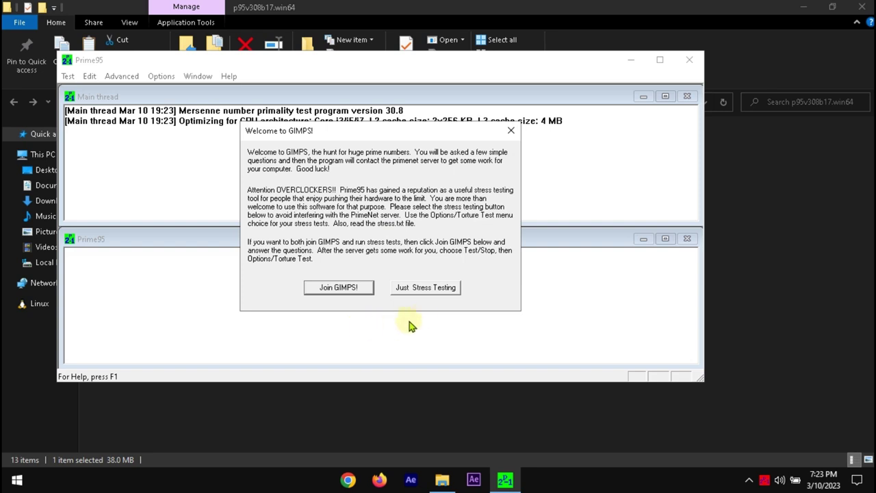
pyautogui.click(414, 289)
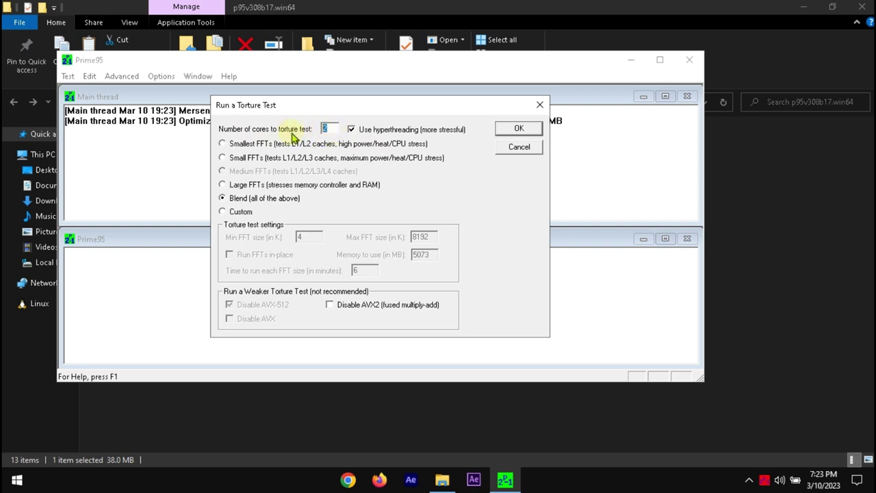
pyautogui.rightClick(538, 484)
pyautogui.click(558, 427)
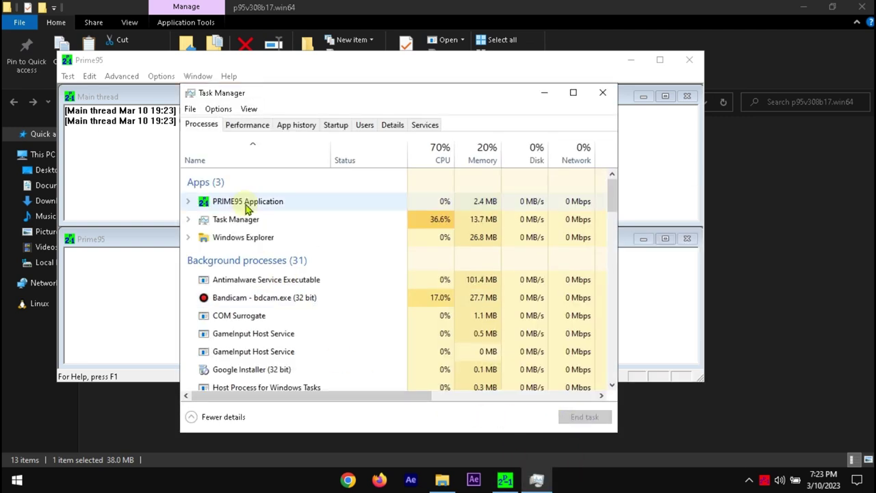
pyautogui.click(247, 127)
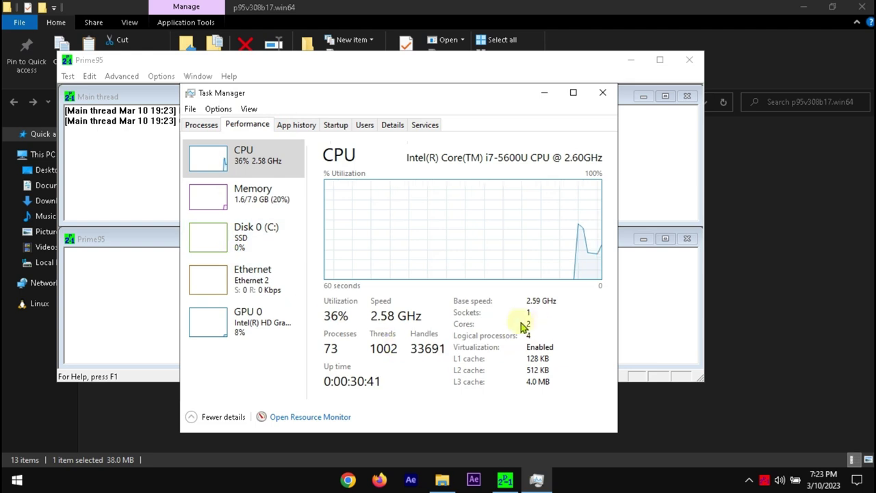
pyautogui.click(612, 92)
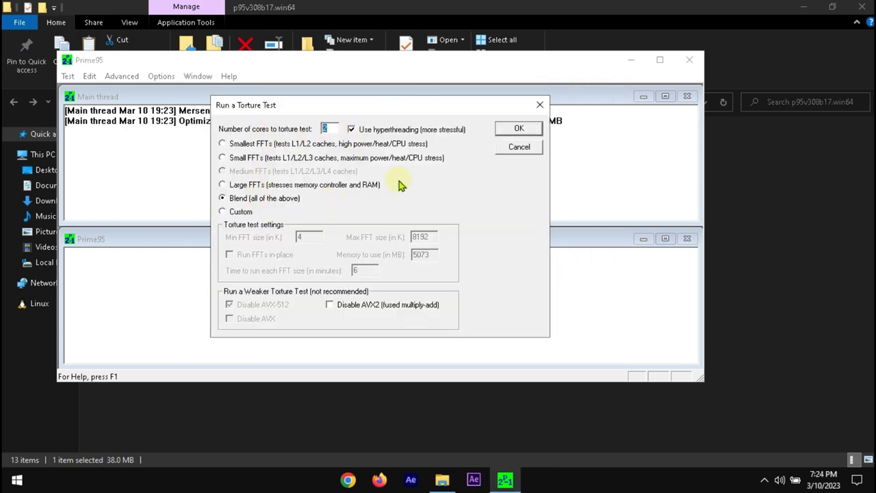
# Step: Start the Blend torture test, maximize Prime95, and confirm 99% CPU load in Task Manager
pyautogui.click(519, 129)
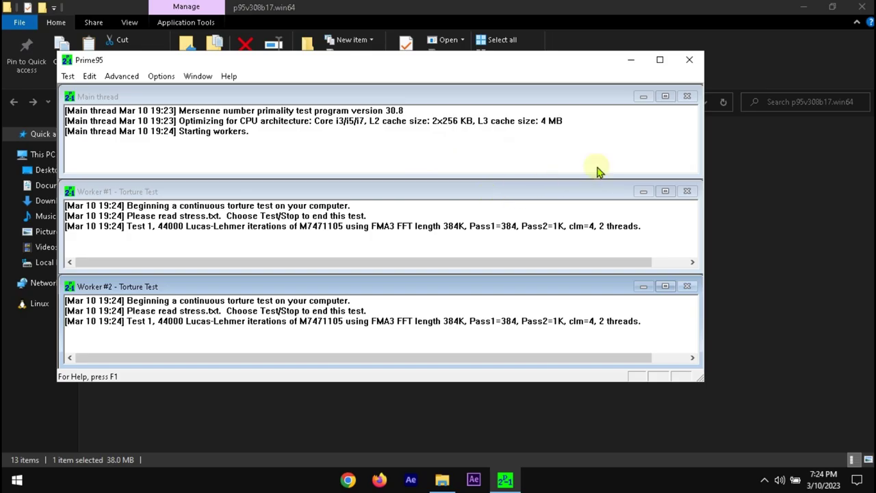
pyautogui.click(862, 7)
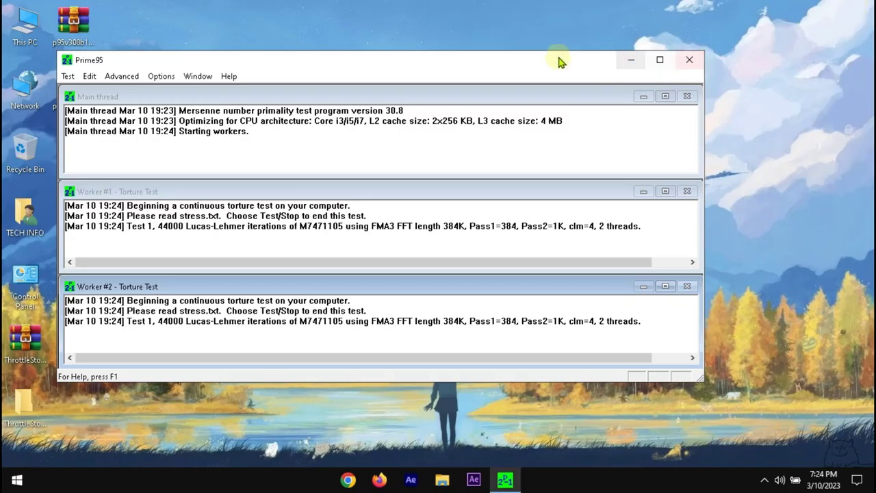
pyautogui.click(661, 60)
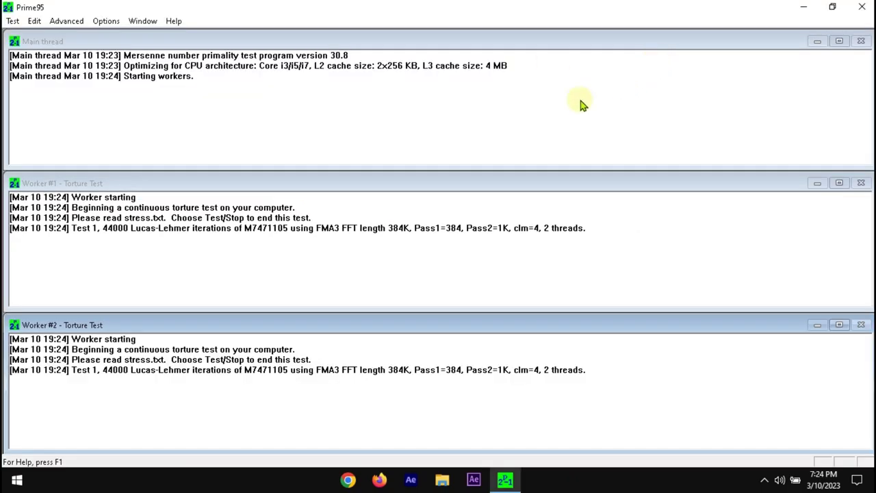
pyautogui.rightClick(563, 481)
pyautogui.click(593, 421)
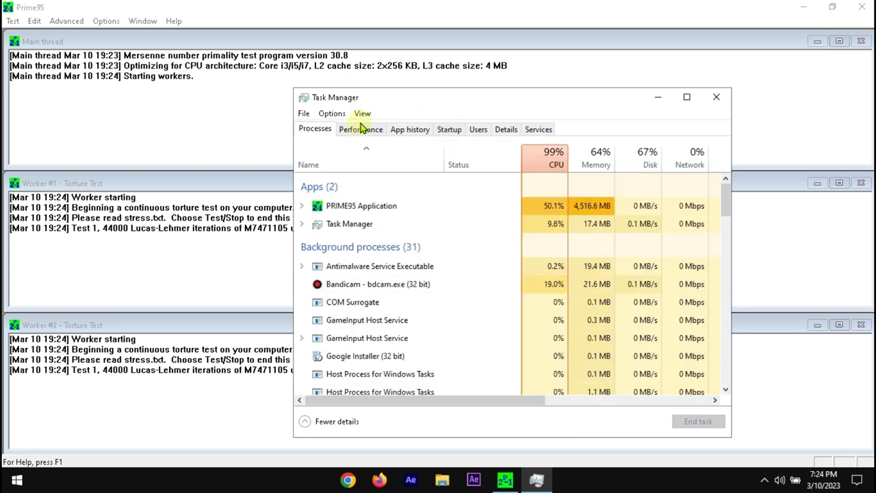
pyautogui.click(361, 129)
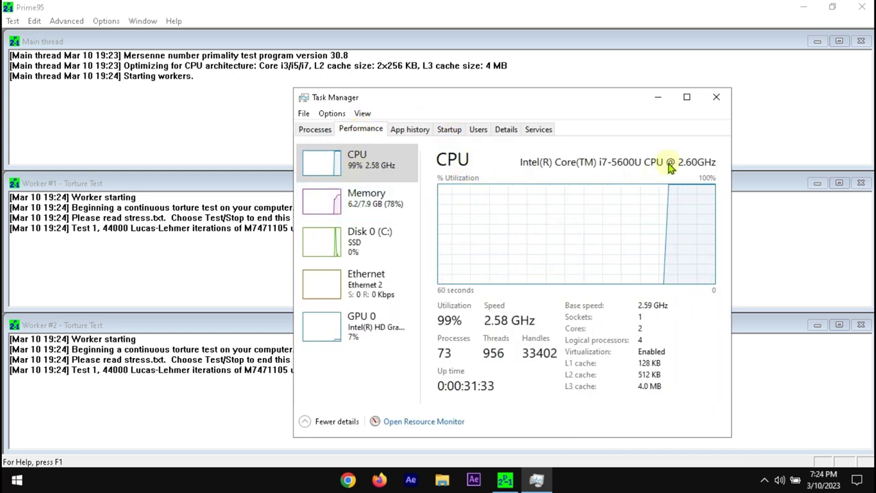
pyautogui.click(716, 96)
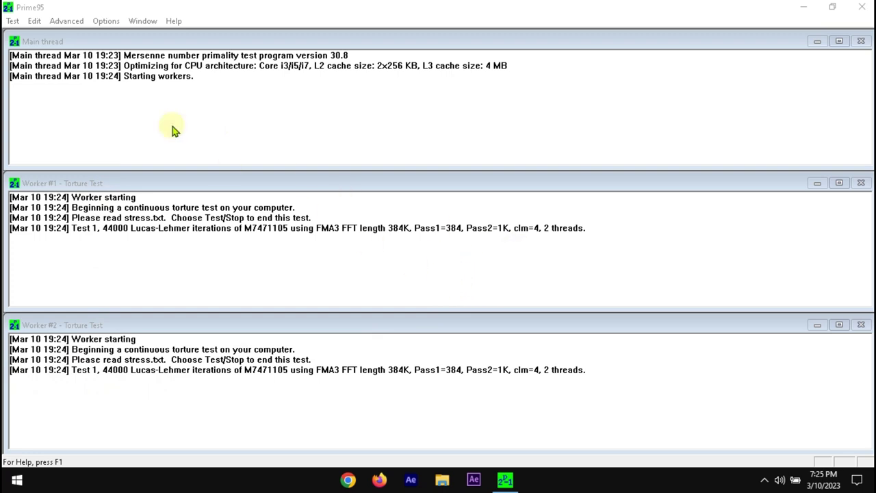
# Step: Stop all Prime95 workers, each reporting 0 errors and 0 warnings
pyautogui.click(12, 21)
pyautogui.click(76, 102)
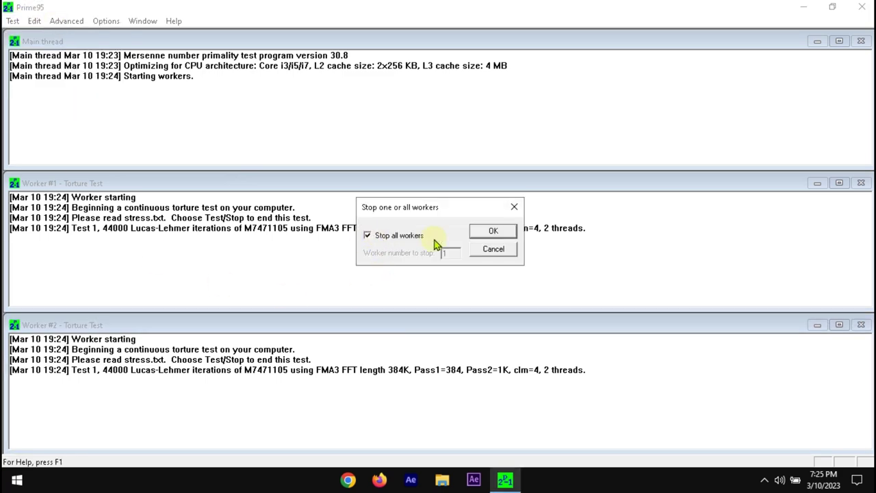
pyautogui.click(493, 231)
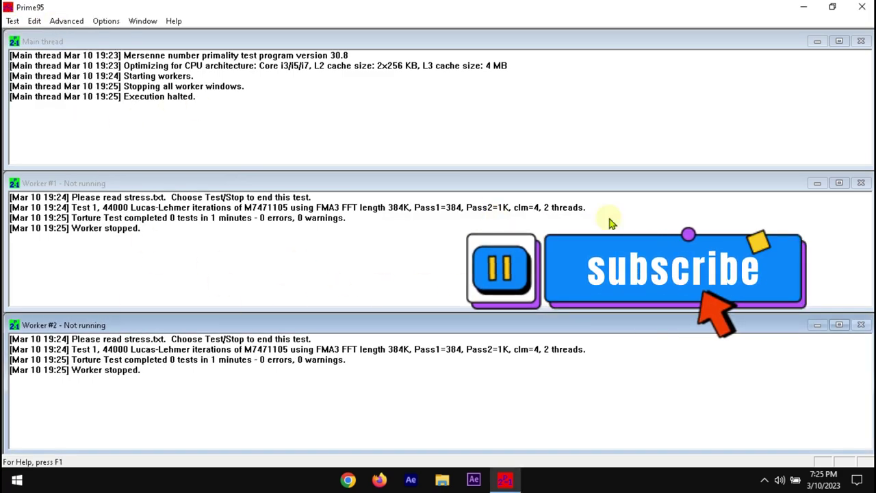